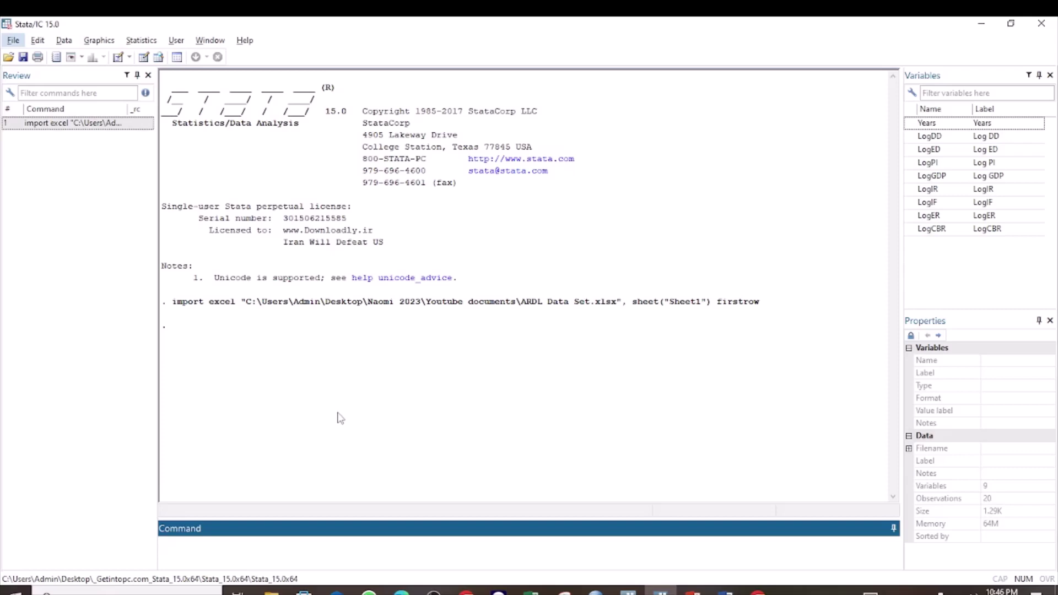
Run regress with LogGDP as the dependent variable and LogDD and LogED as regressors
click(196, 547)
text(regress)
double_click(939, 177)
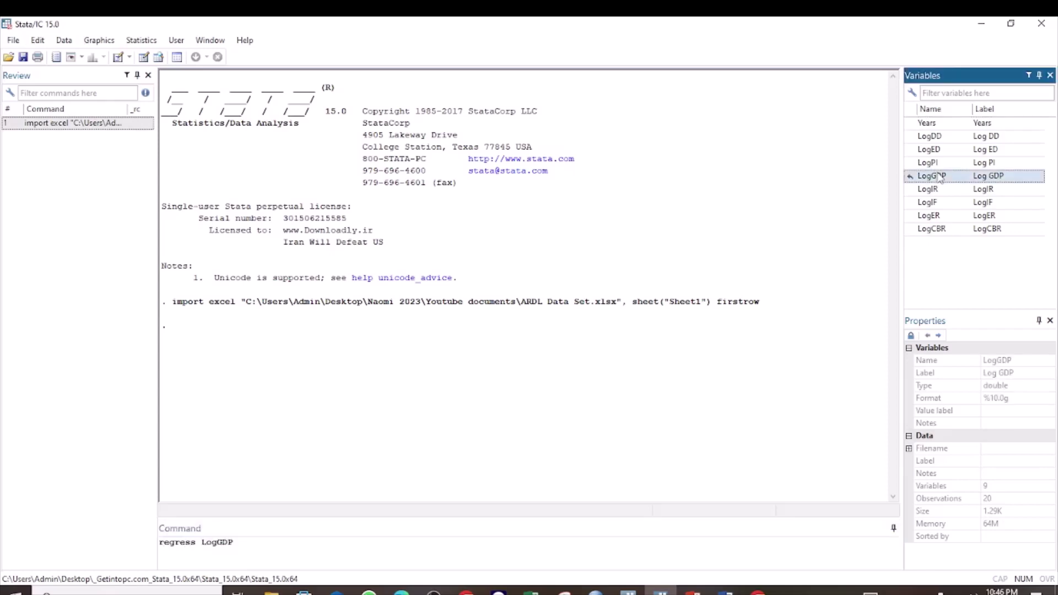
mouse_move(929, 137)
double_click(939, 138)
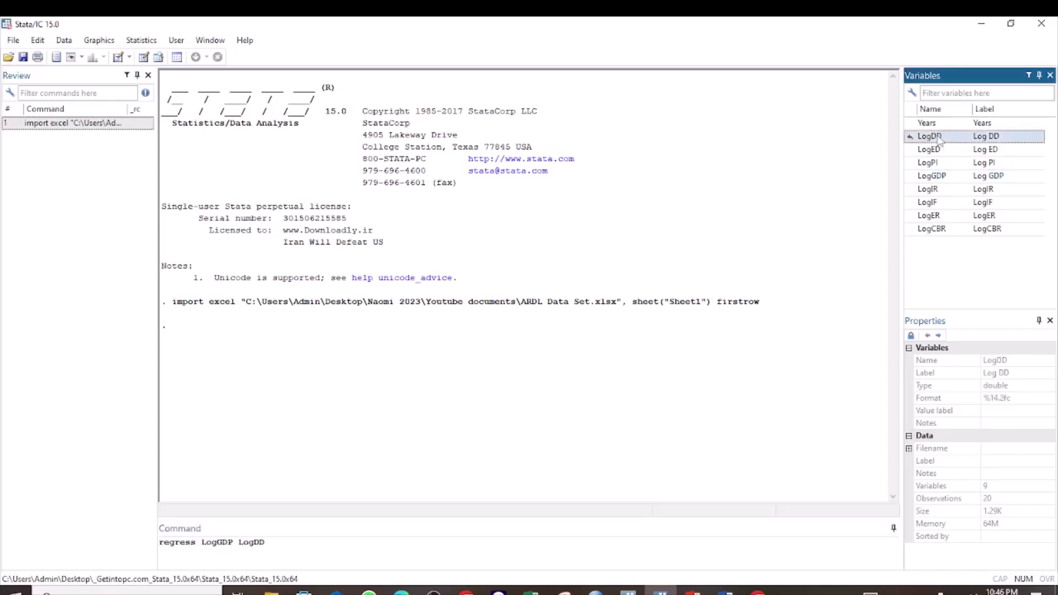
double_click(939, 152)
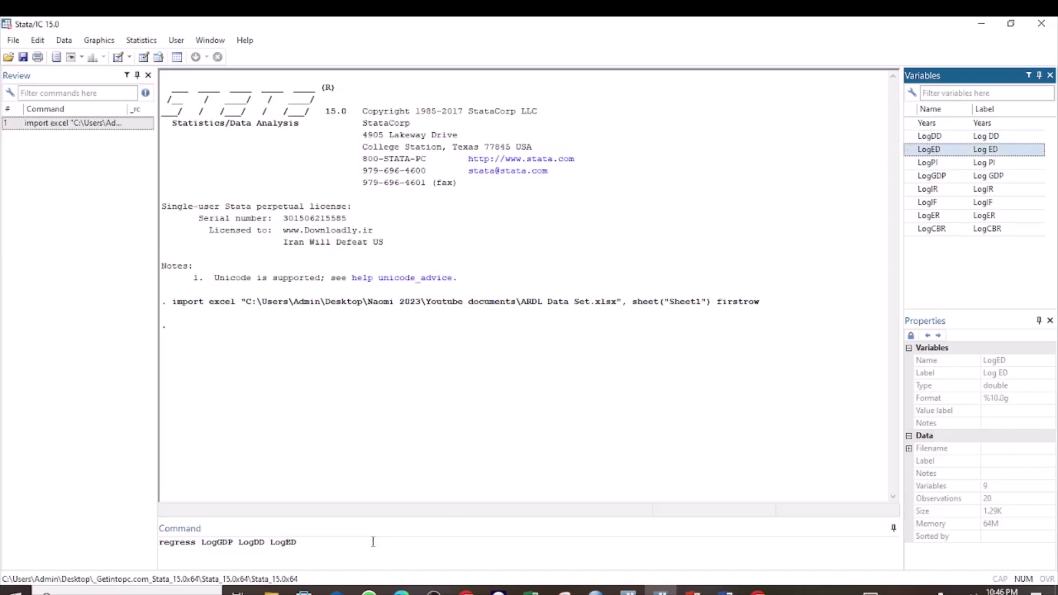
key(Return)
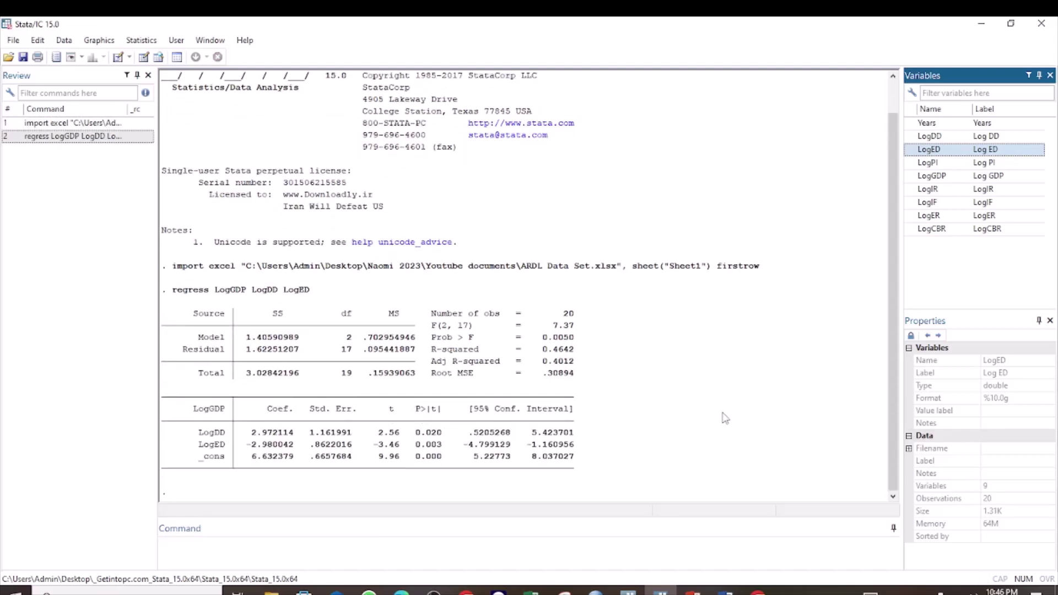
Run hettest on the regression, giving chi2(1) = 0.07 and Prob > chi2 = 0.7969
click(278, 556)
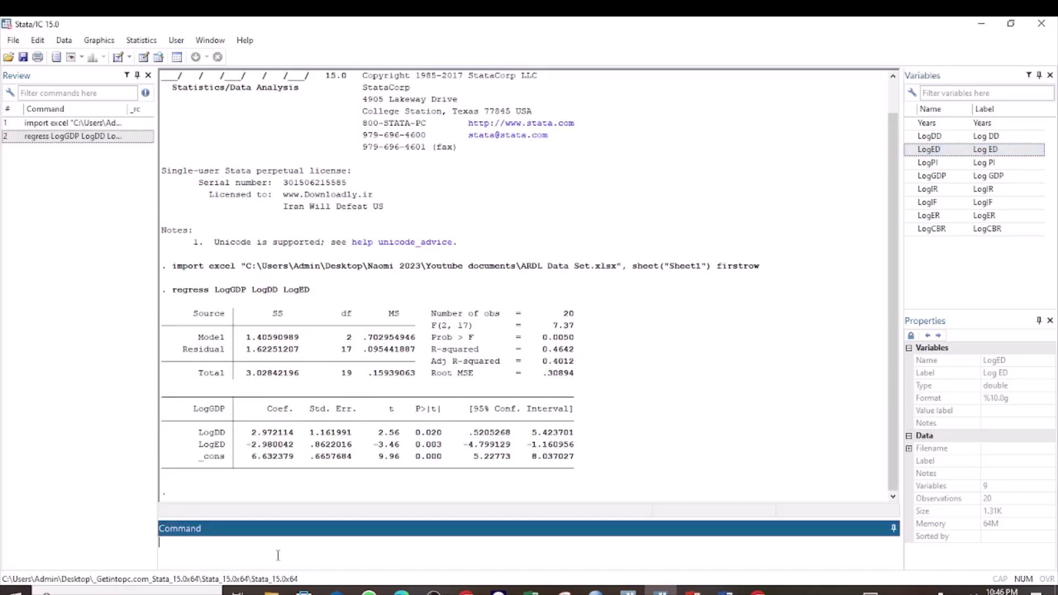
text(h)
text(ett)
text(est)
key(Return)
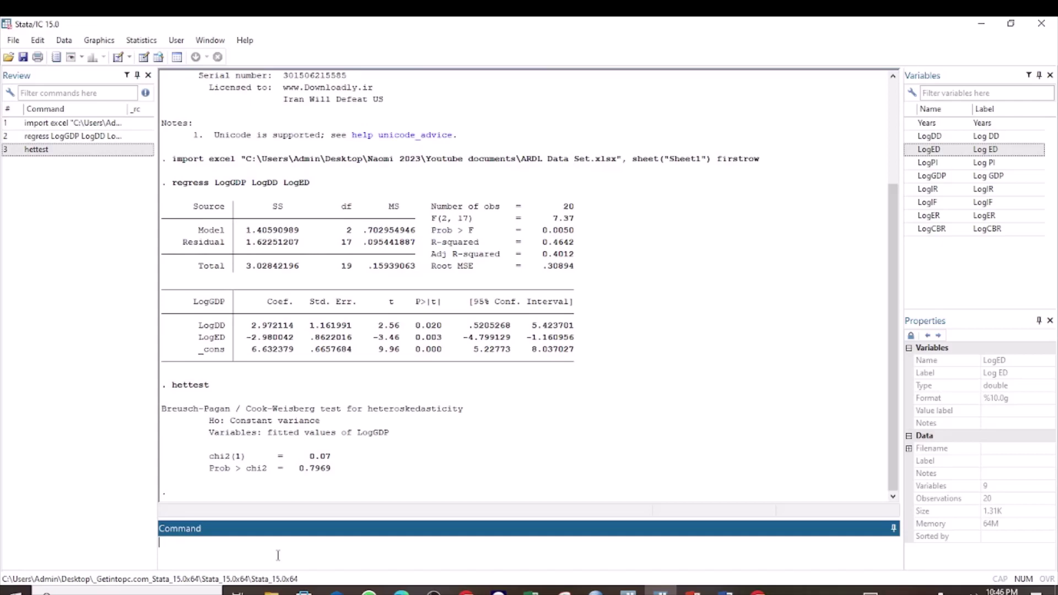
click(452, 456)
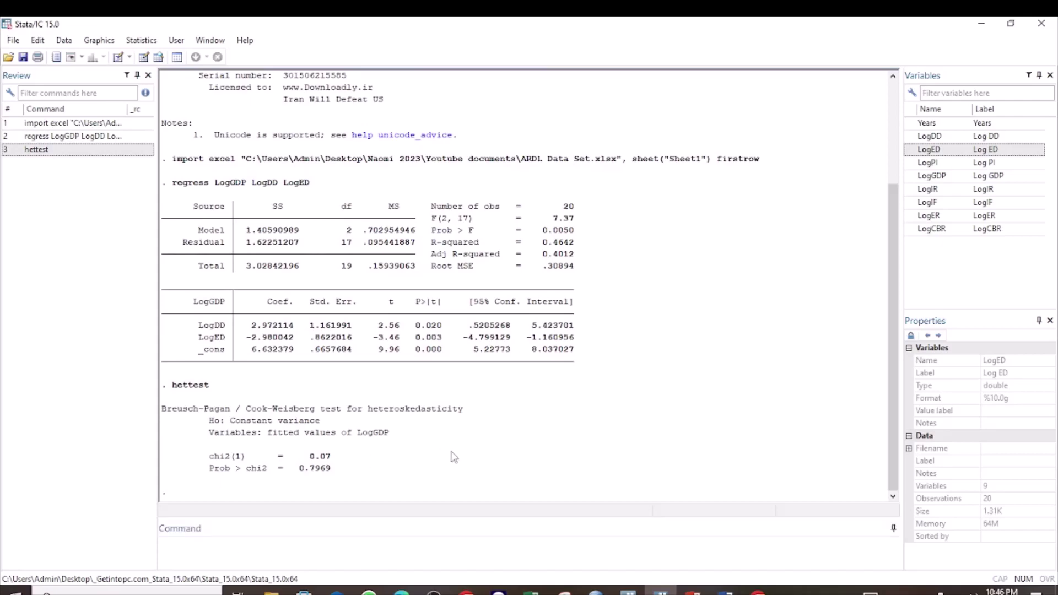